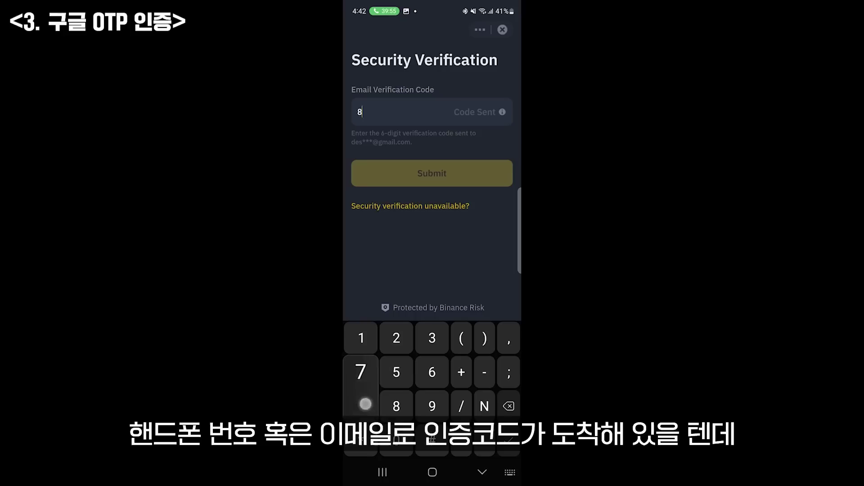
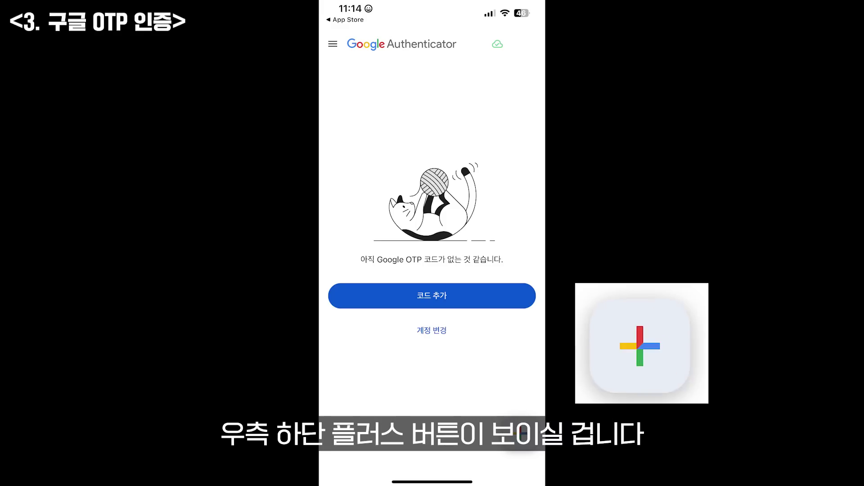
# Submit the 6-digit security verification code and bring up Google Authenticator's QR-scan and setup-key options.
pyautogui.click(521, 434)
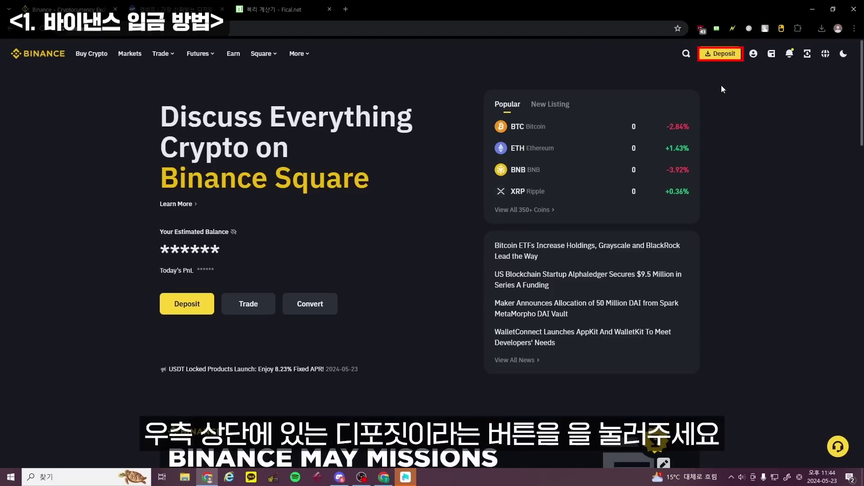
# Copy Binance's TRX deposit address on the Tron (TRC20) network from Deposit Crypto.
pyautogui.click(725, 55)
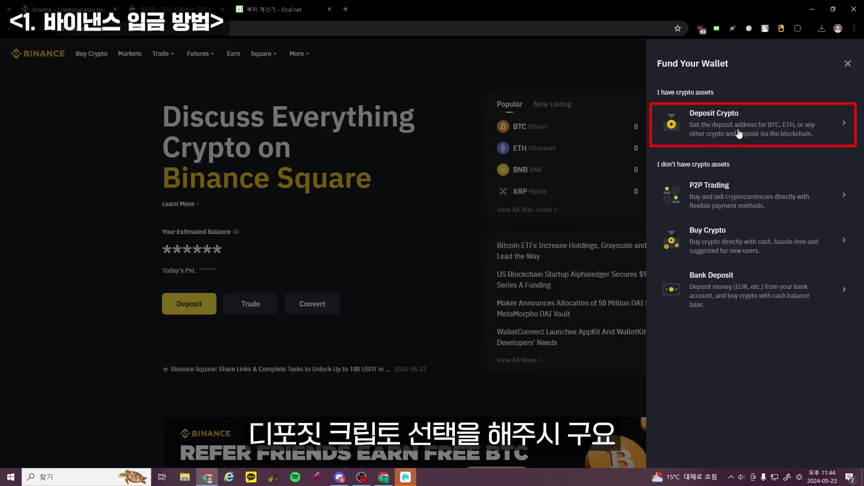
pyautogui.click(740, 133)
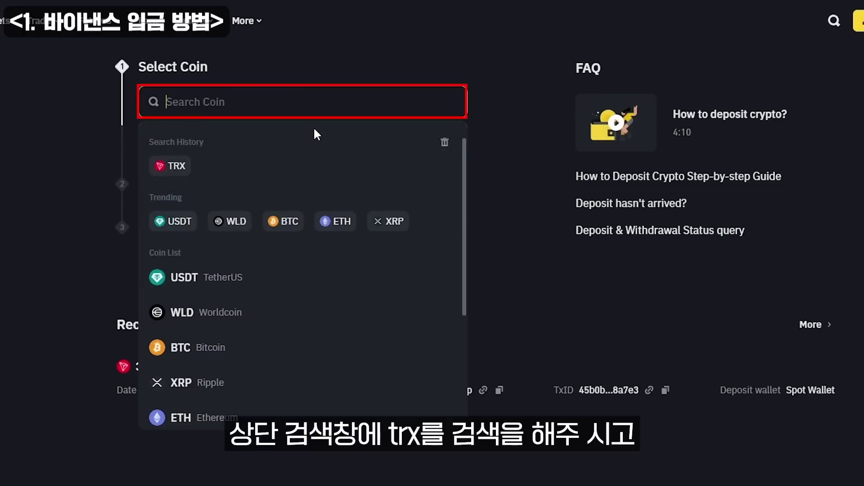
pyautogui.write('trx')
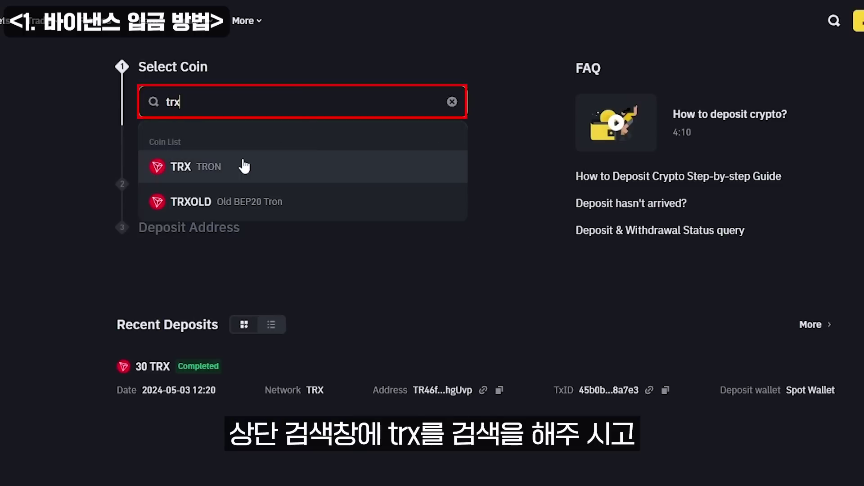
pyautogui.click(240, 168)
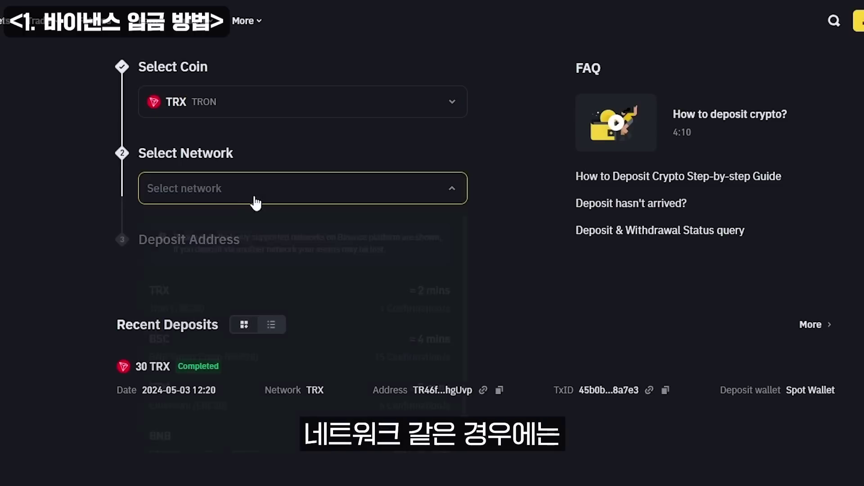
pyautogui.click(251, 192)
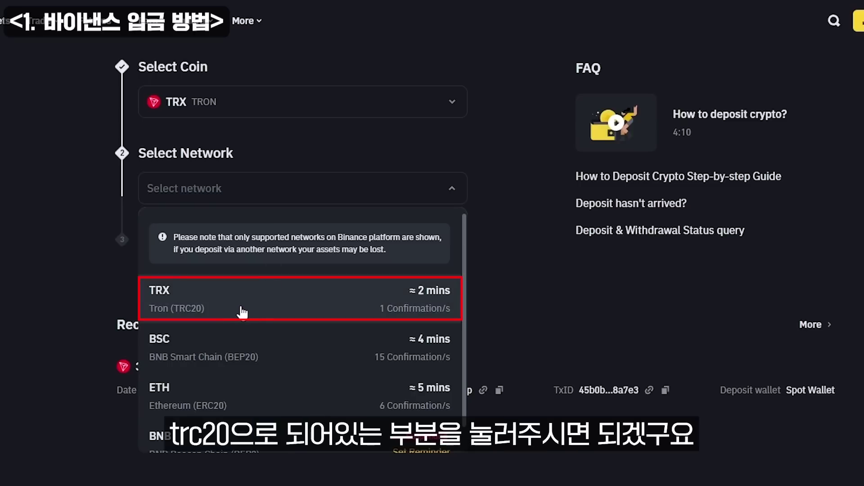
pyautogui.click(232, 313)
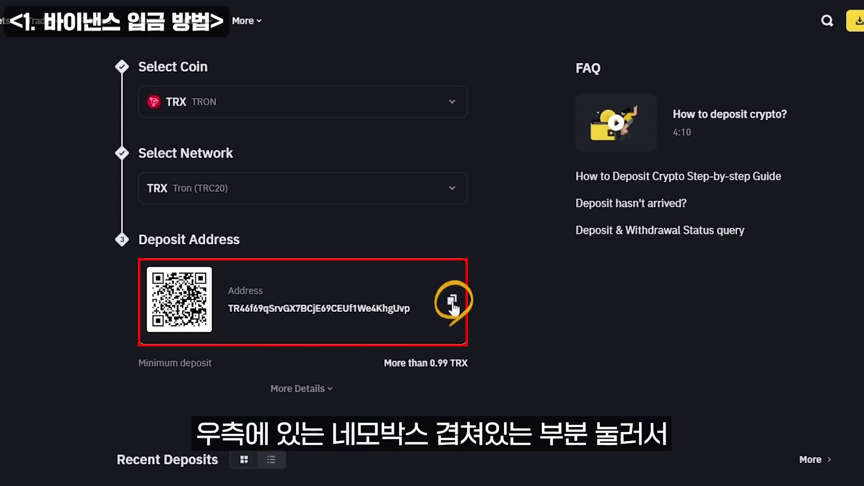
pyautogui.click(453, 301)
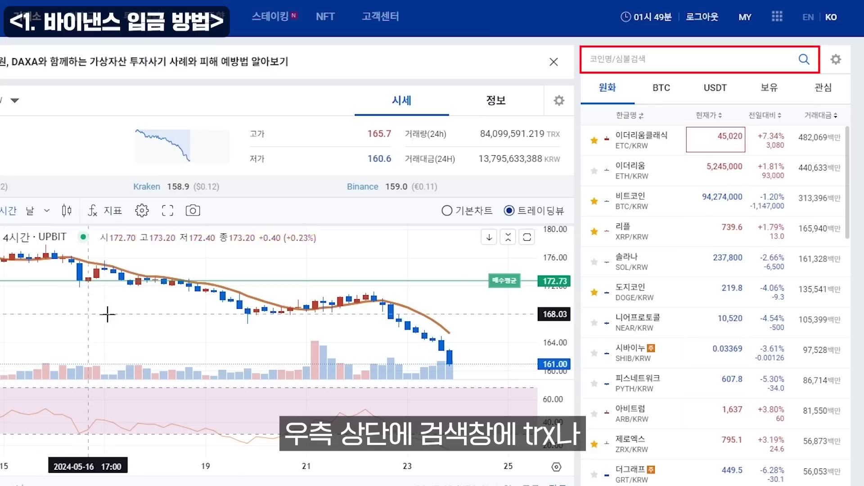
# Open Upbit's 트론 TRX/KRW market by searching trx.
pyautogui.click(709, 60)
pyautogui.write('trx')
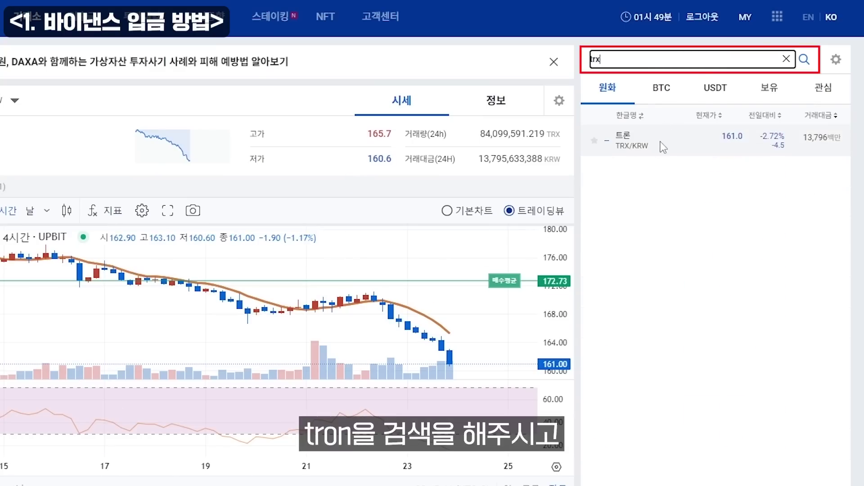
pyautogui.click(649, 143)
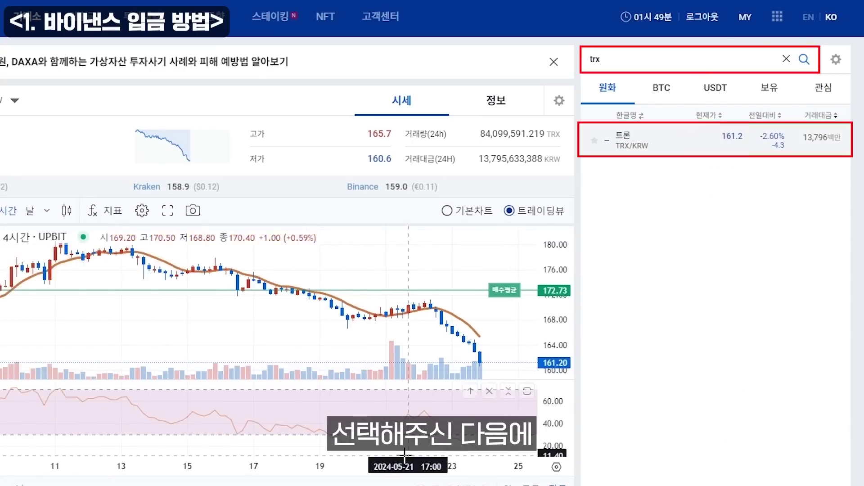
pyautogui.scroll(-4, 381, 435)
pyautogui.scroll(-1, 405, 315)
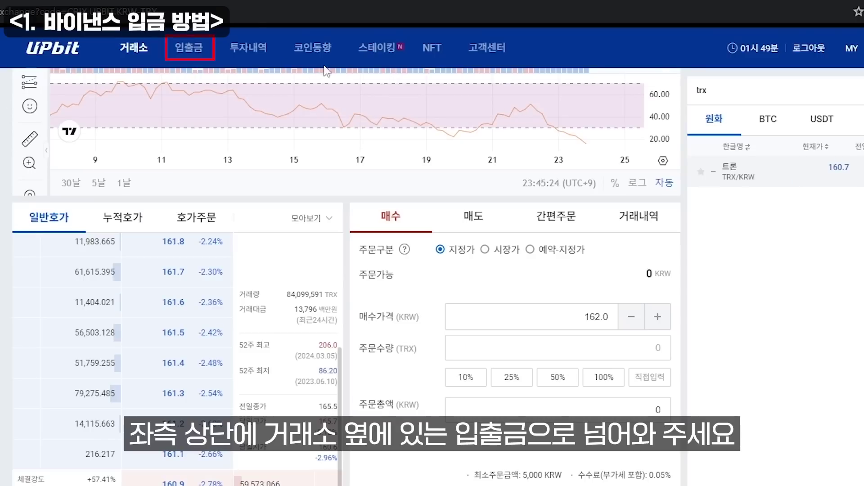
# Open the TRX withdrawal request form on the 입출금 page, dismissing the warnings.
pyautogui.click(202, 55)
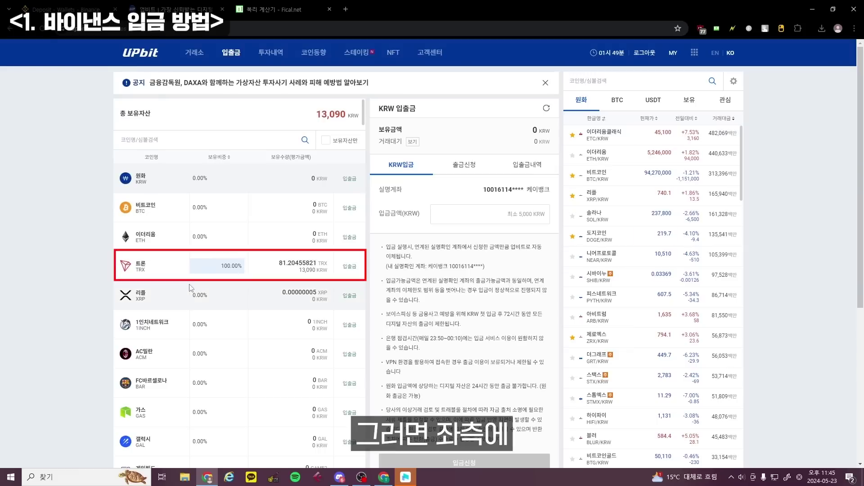
pyautogui.click(220, 274)
pyautogui.click(485, 333)
pyautogui.click(464, 174)
pyautogui.click(488, 284)
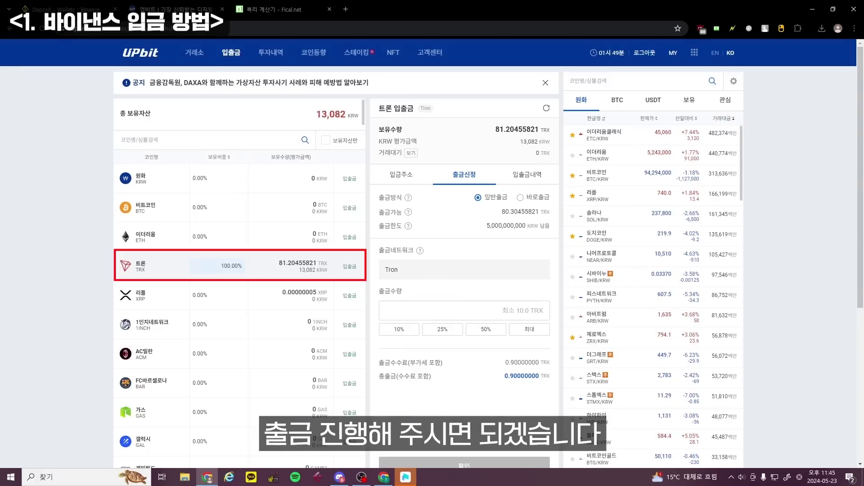
# Set the withdrawal to the maximum 80.304558 TRX and confirm the Tron network.
pyautogui.click(479, 315)
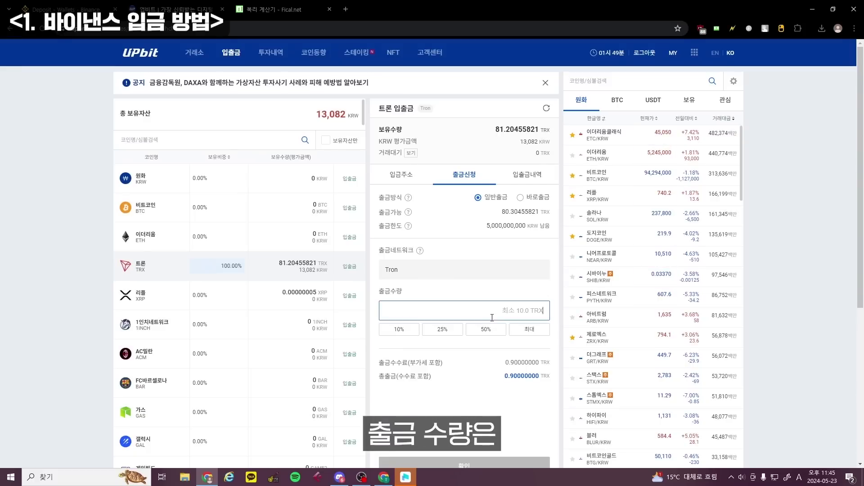
pyautogui.scroll(-2, 545, 274)
pyautogui.click(532, 240)
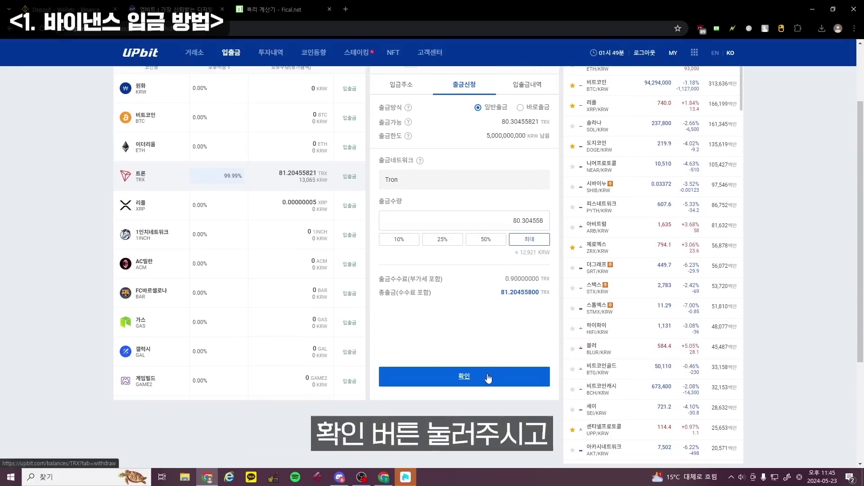
pyautogui.click(488, 377)
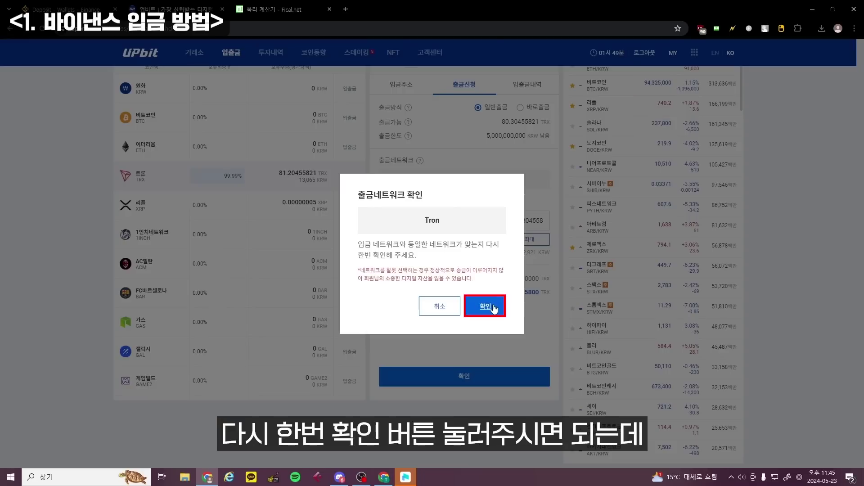
pyautogui.click(486, 306)
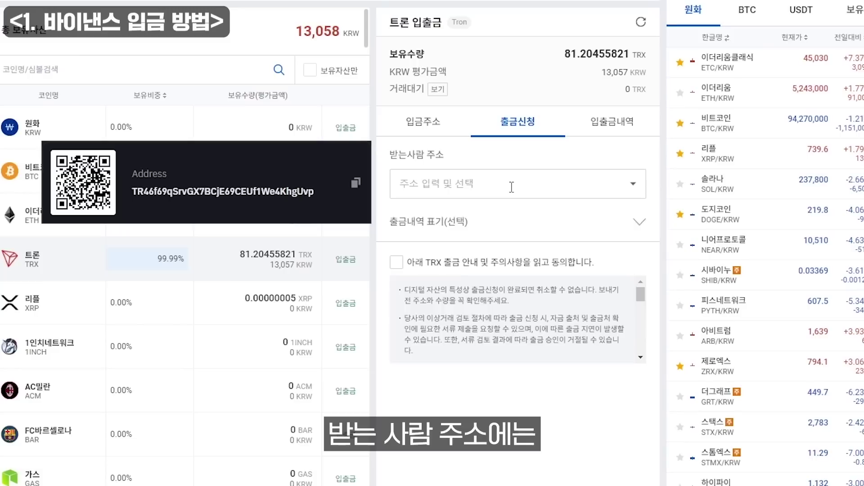
# Paste the Binance deposit address as recipient, accept the notice and submit the TRX withdrawal.
pyautogui.click(464, 216)
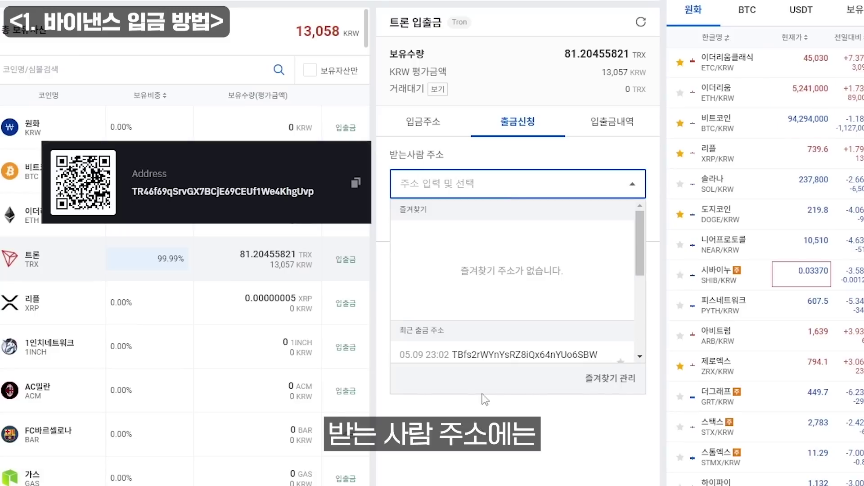
pyautogui.hotkey('ctrl', 'v')
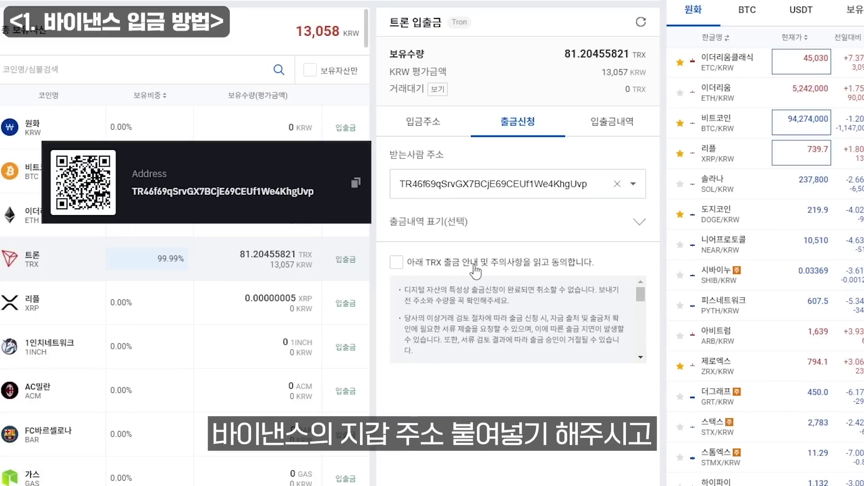
pyautogui.click(396, 262)
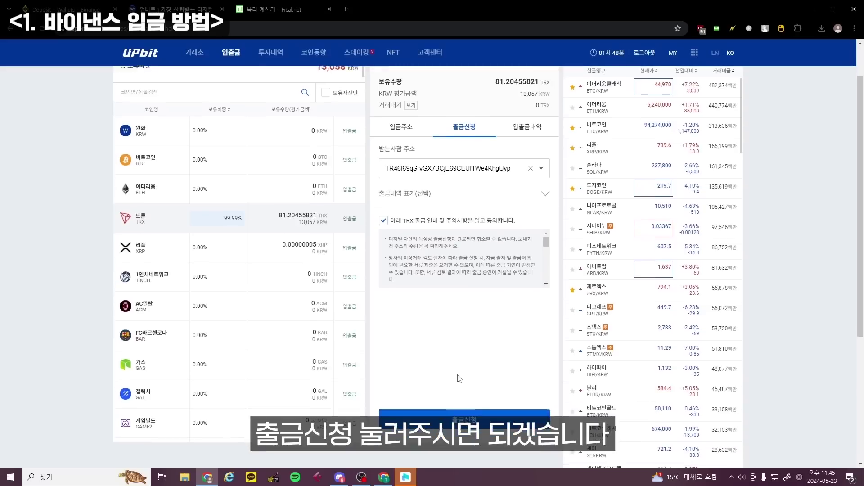
pyautogui.scroll(-1, 464, 315)
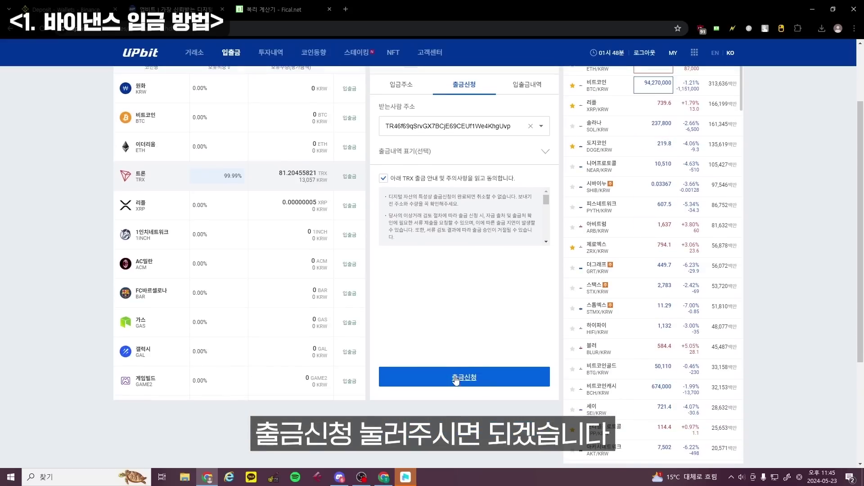
pyautogui.click(456, 380)
# Choose 아니요 on the warning and verify the withdrawal via KakaoTalk two-channel authentication.
pyautogui.click(480, 364)
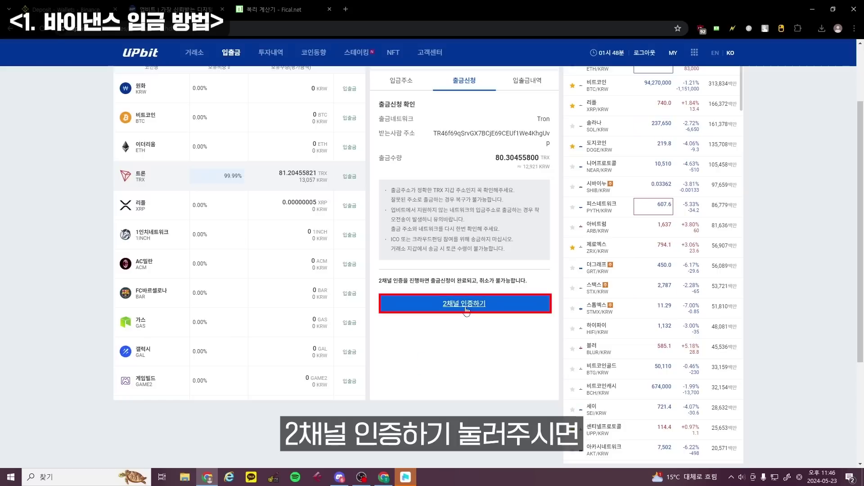
pyautogui.click(464, 306)
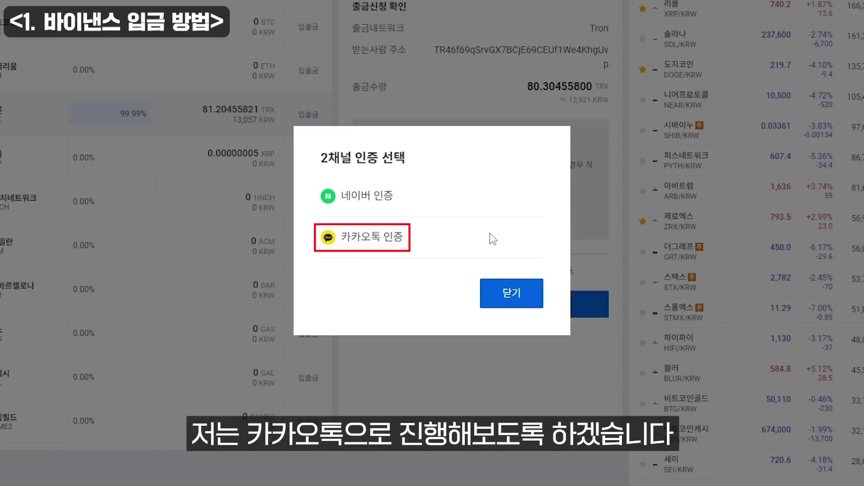
pyautogui.click(395, 238)
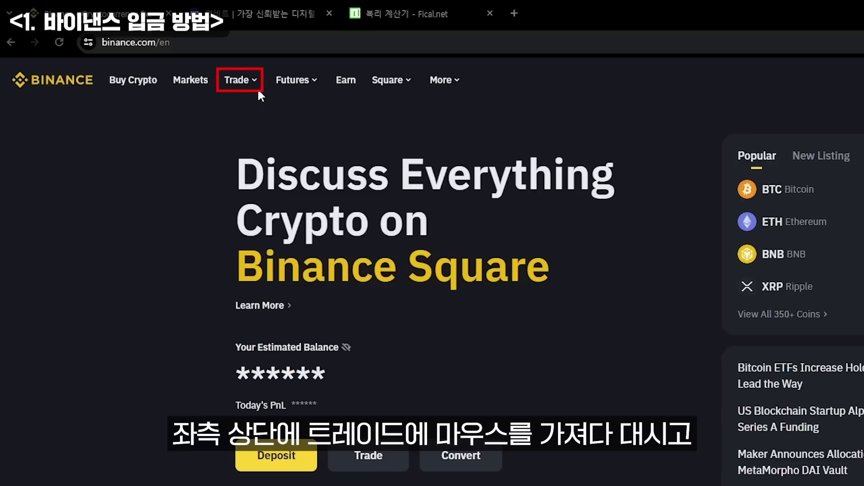
# Open the Binance TRX/USDT spot market by searching trx.
pyautogui.moveTo(245, 86)
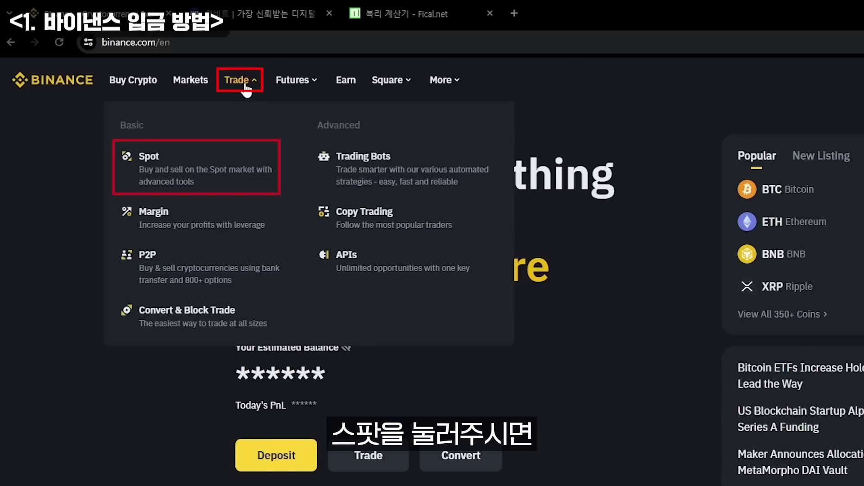
pyautogui.click(218, 175)
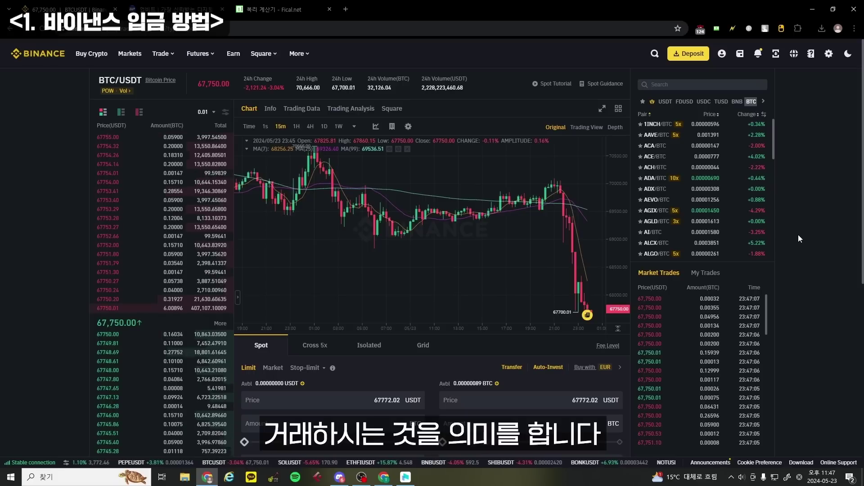
pyautogui.moveTo(135, 227)
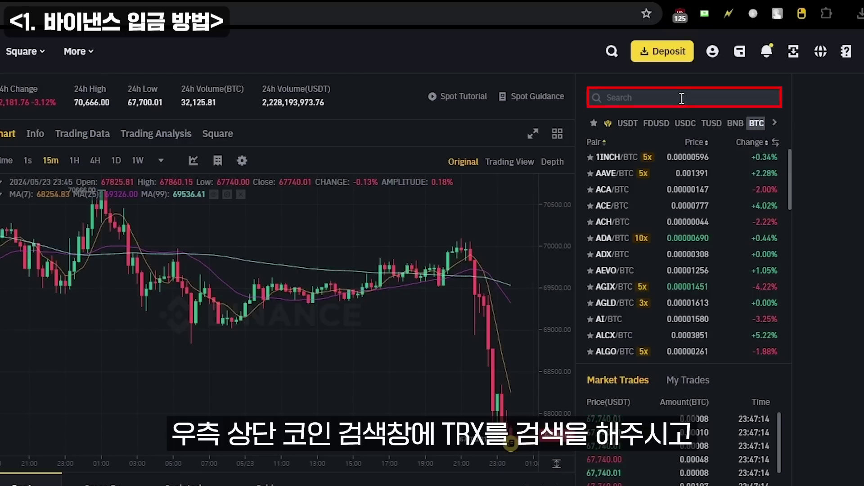
pyautogui.click(701, 85)
pyautogui.write('trx')
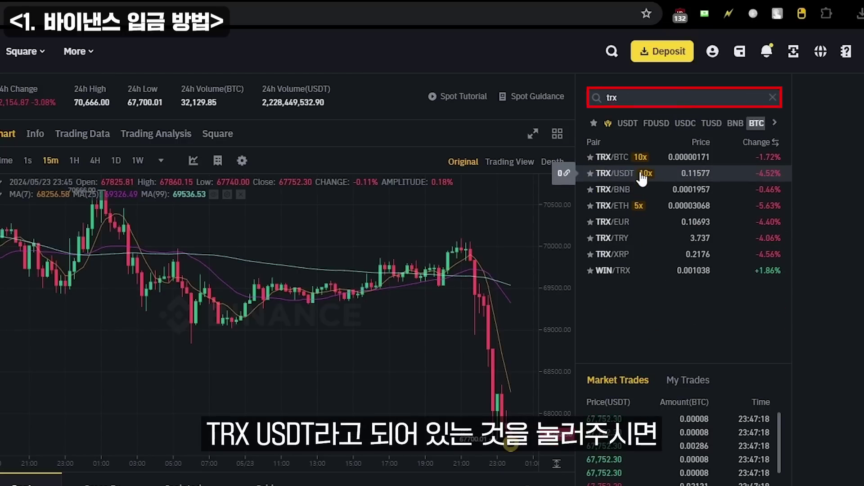
pyautogui.click(642, 178)
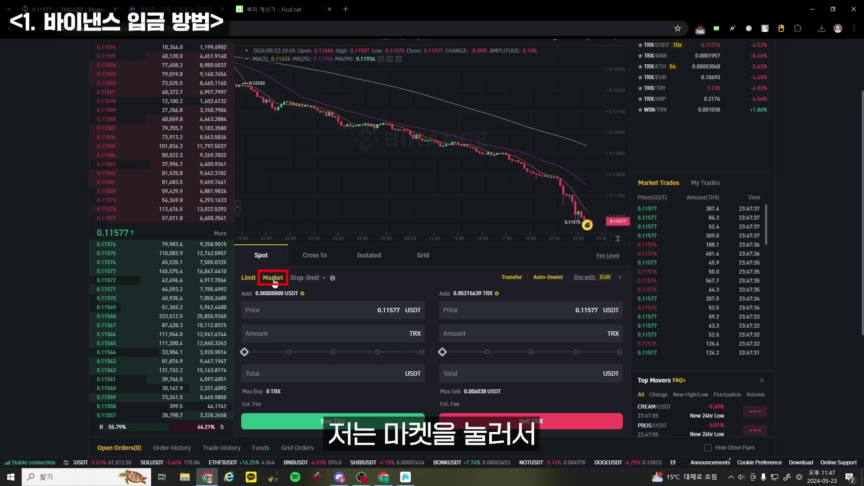
# Set up a Market sell order for 100% of the TRX balance.
pyautogui.click(273, 279)
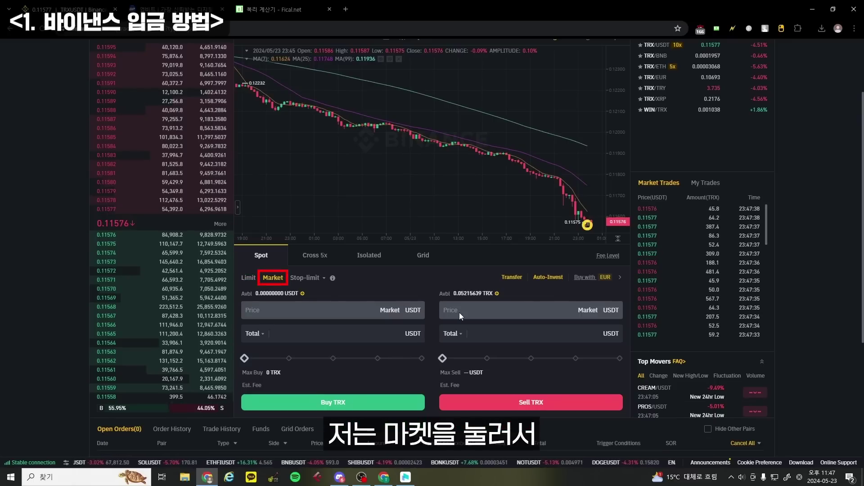
pyautogui.click(530, 331)
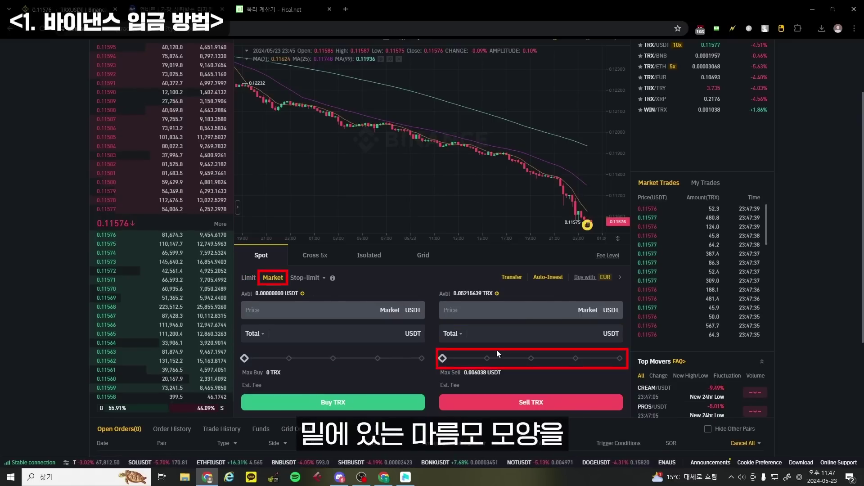
pyautogui.moveTo(443, 359); pyautogui.dragTo(640, 364)
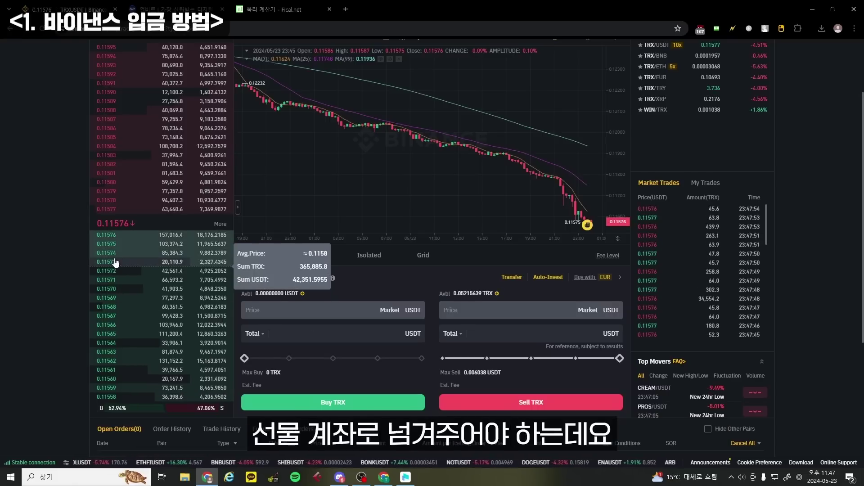
pyautogui.scroll(3, 92, 262)
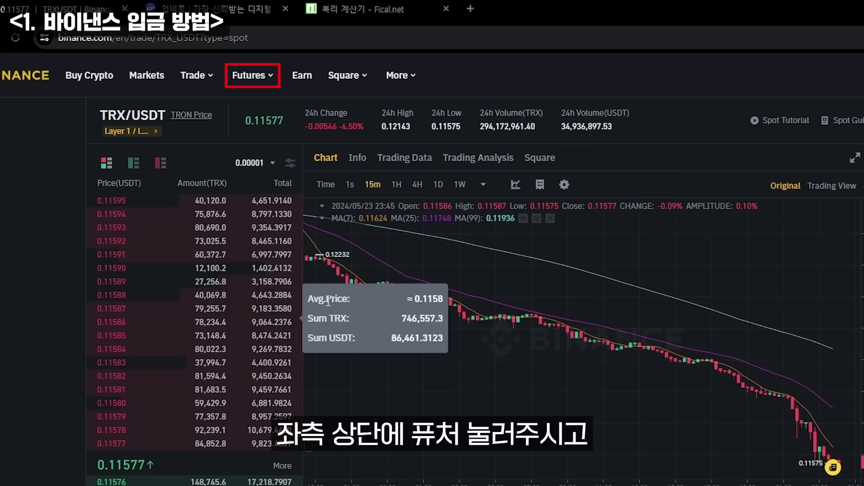
# Fill a max USDT transfer from Fiat and Spot to USDⓈ-M Futures, then close it unsent.
pyautogui.moveTo(213, 59)
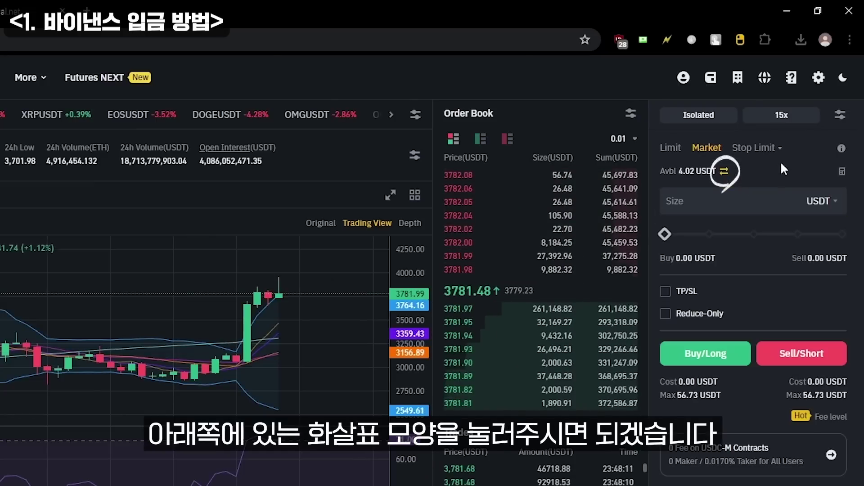
pyautogui.click(724, 171)
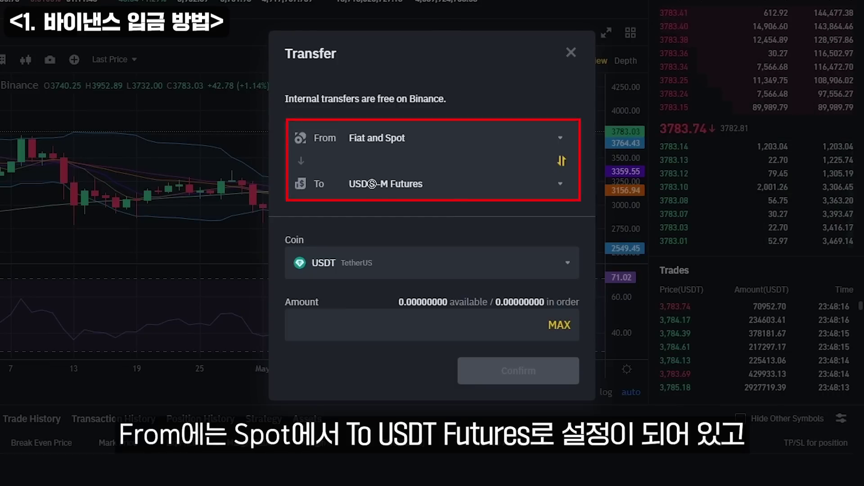
pyautogui.click(418, 263)
pyautogui.click(367, 364)
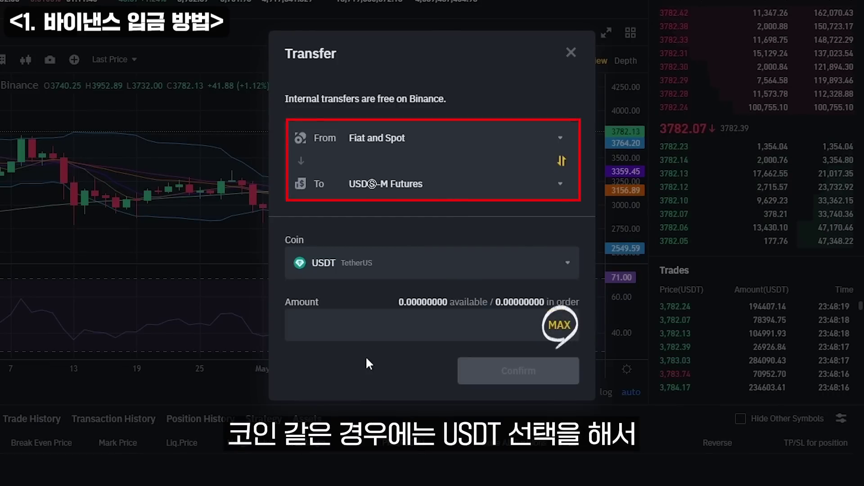
pyautogui.click(559, 327)
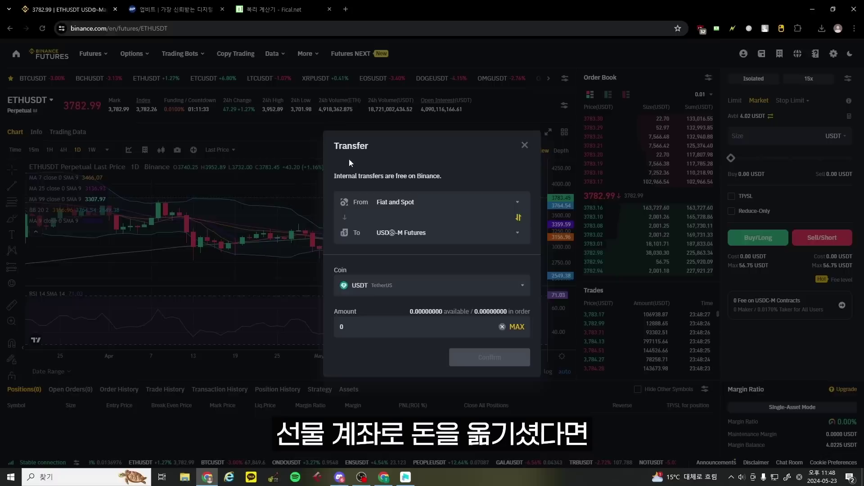
pyautogui.click(523, 145)
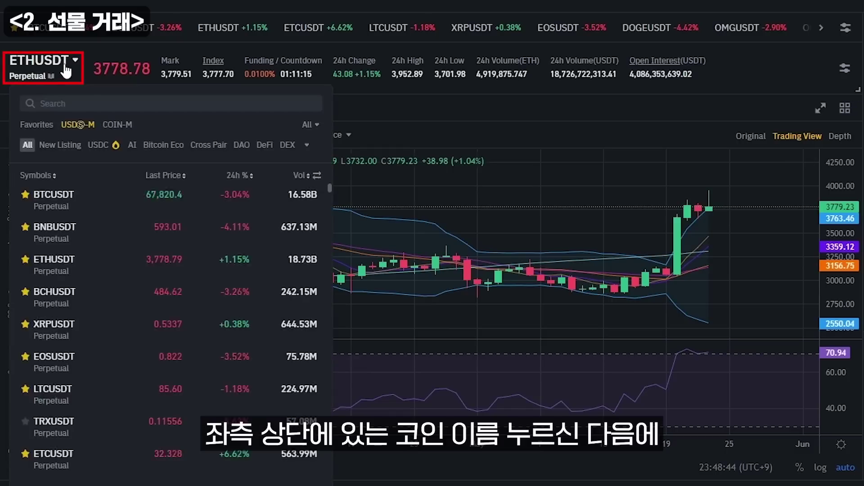
# Switch the ETHUSDT chart from 4H to the 1H timeframe and open the Indicators list.
pyautogui.click(66, 76)
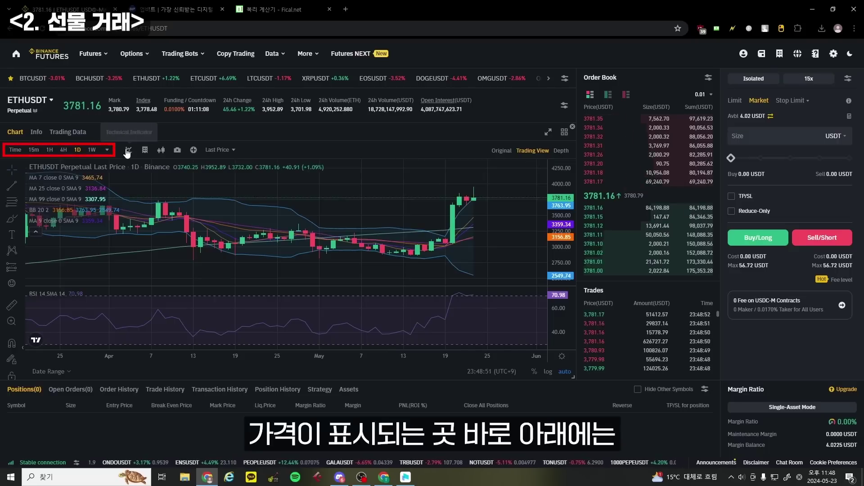
pyautogui.click(63, 150)
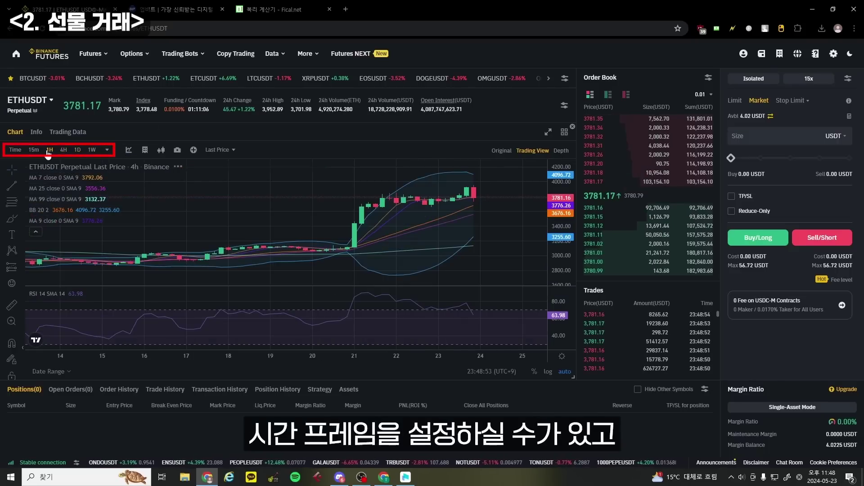
pyautogui.click(50, 150)
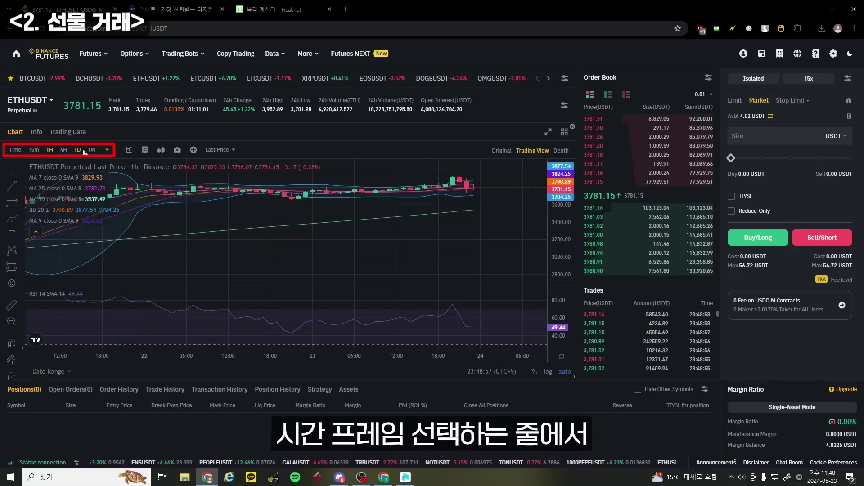
pyautogui.click(130, 150)
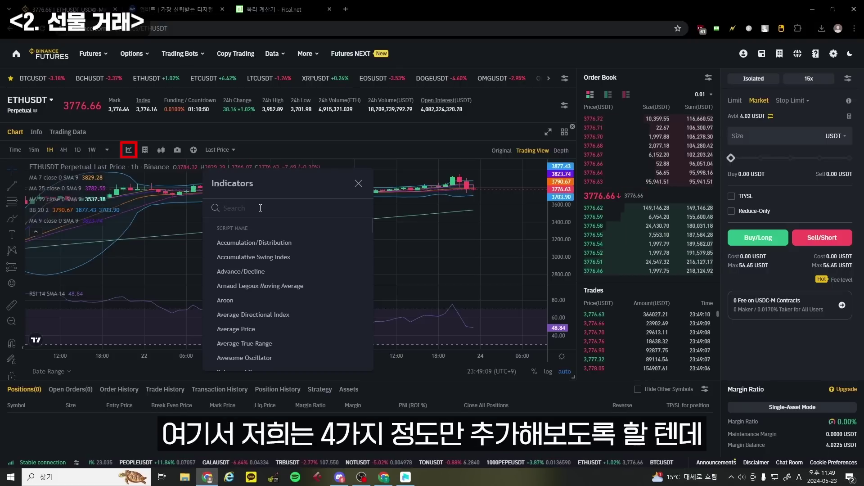
# Add the RSI and Volume indicators beneath the ETHUSDT chart.
pyautogui.write('ㄱ')
pyautogui.press('BackSpace')
pyautogui.write('b')
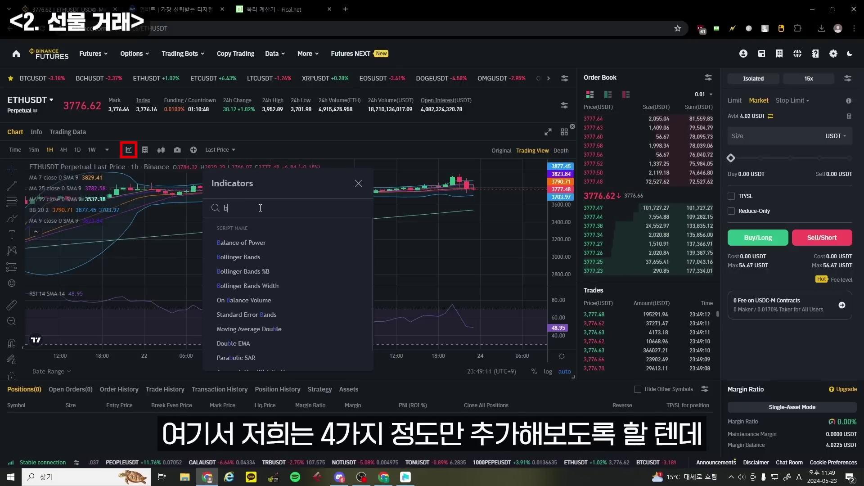
pyautogui.write('ollrsi')
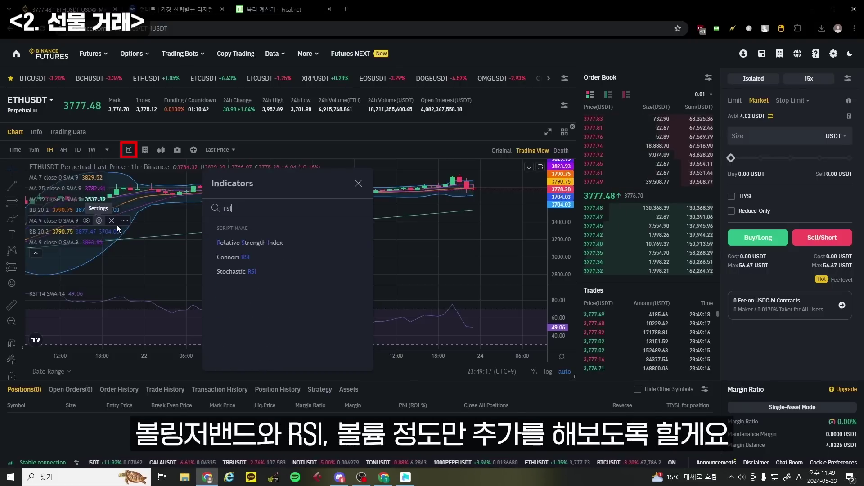
pyautogui.press('Return')
pyautogui.write('volu')
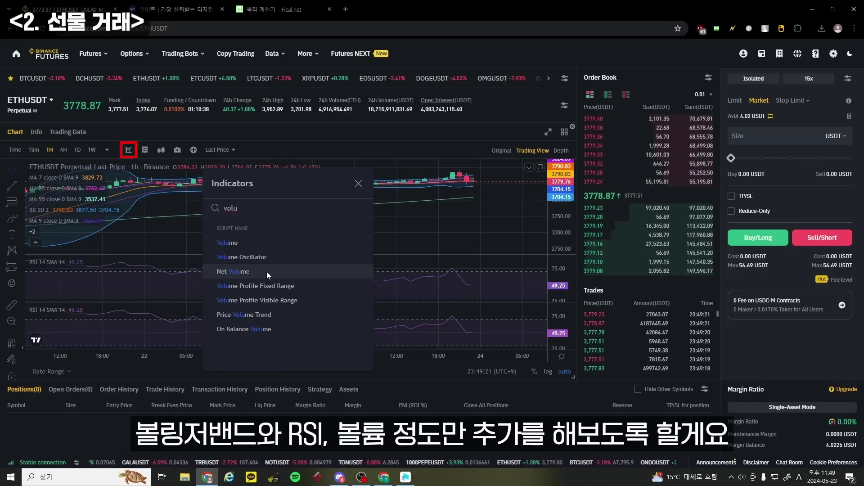
pyautogui.click(296, 241)
pyautogui.click(359, 184)
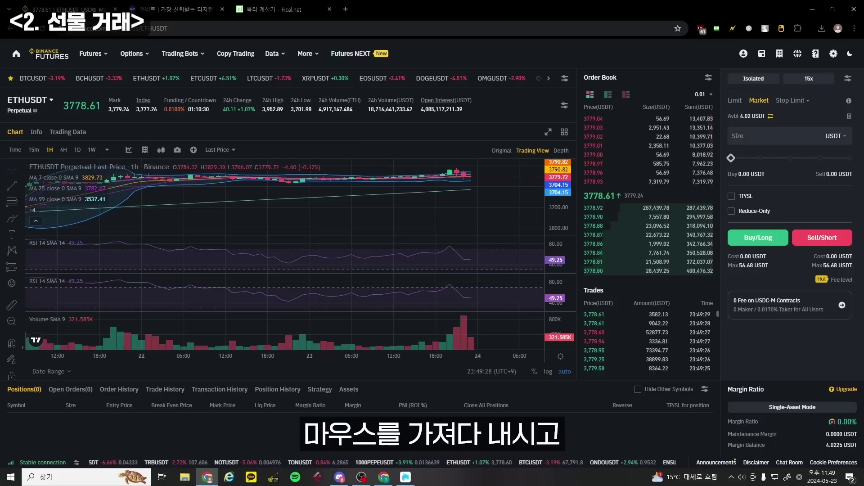
# Open the MA 25 settings and apply them with Ok.
pyautogui.click(102, 188)
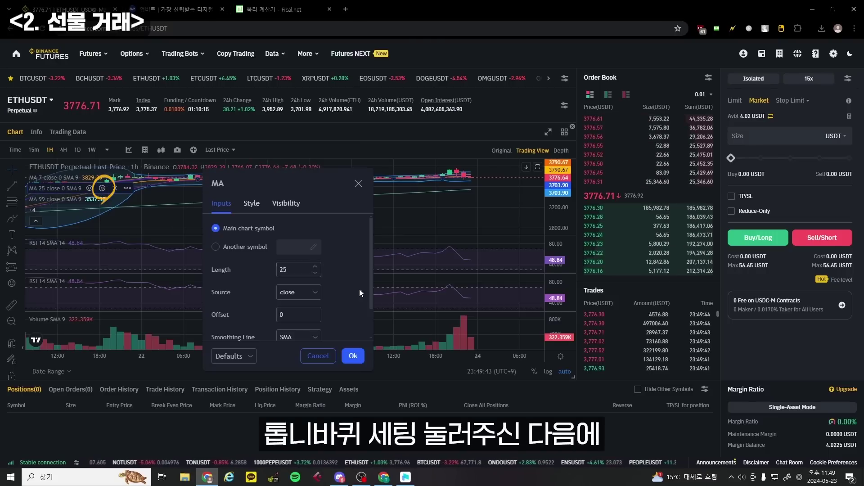
pyautogui.scroll(-1, 302, 276)
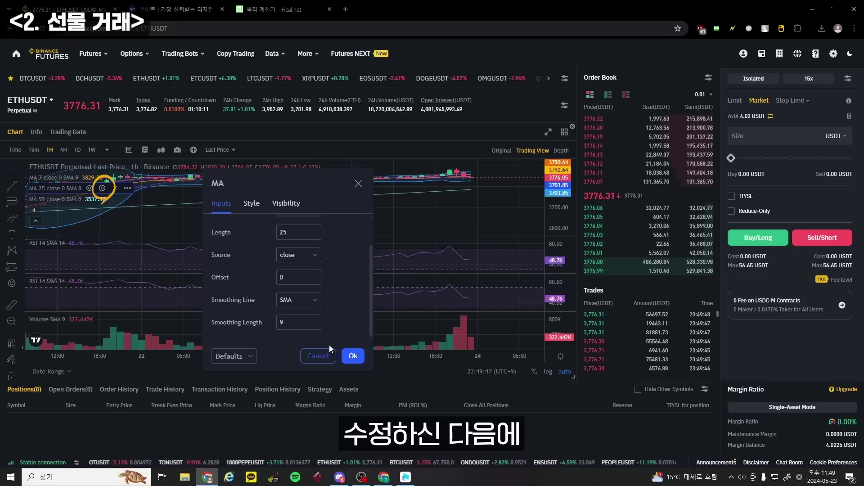
pyautogui.click(351, 355)
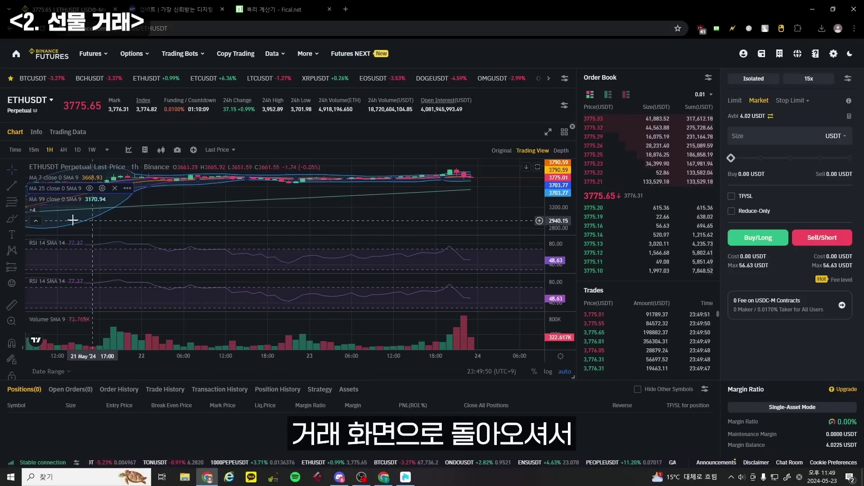
# Remove the MA 7, MA 25 and MA 99 lines from the chart legend.
pyautogui.click(113, 188)
pyautogui.click(115, 178)
pyautogui.click(116, 178)
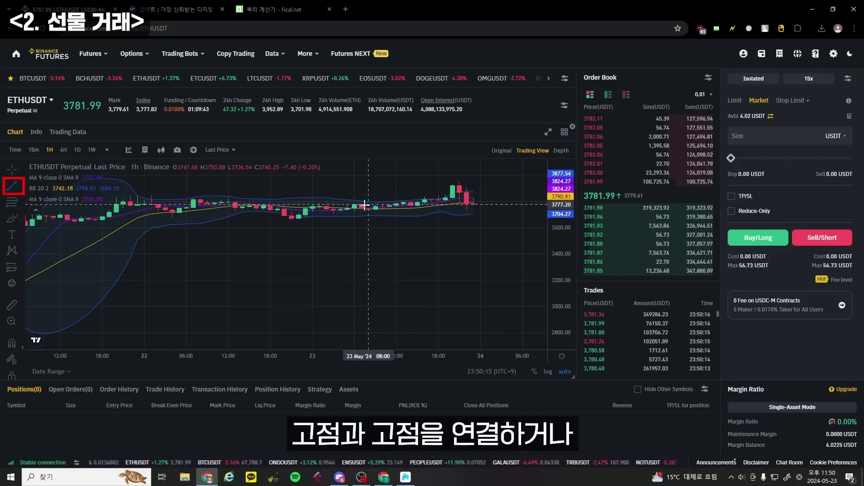
# Draw a trend line on the price chart, then delete it.
pyautogui.click(354, 206)
pyautogui.click(458, 183)
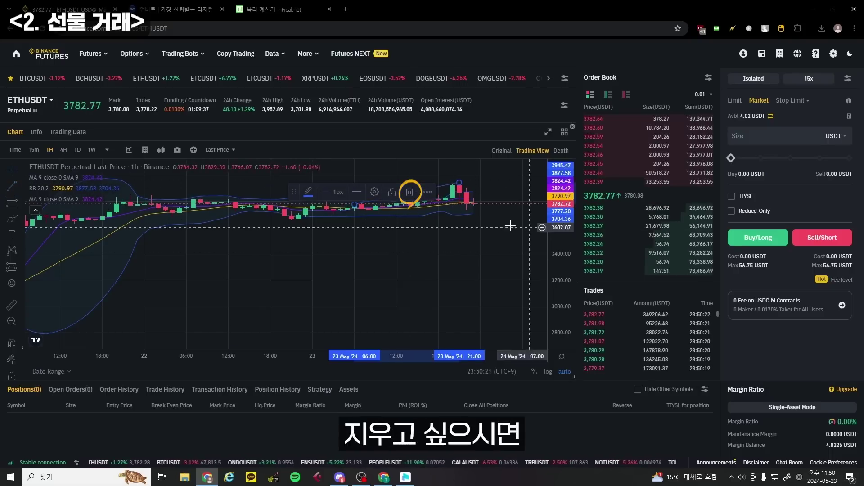
pyautogui.click(410, 193)
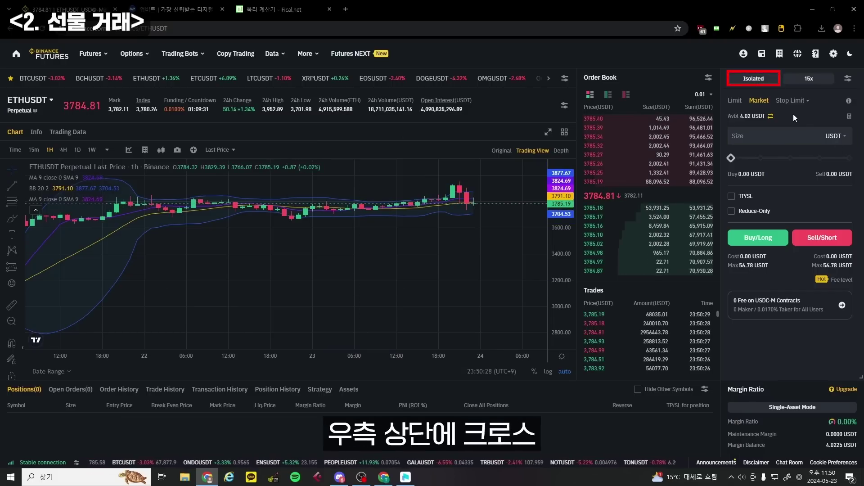
pyautogui.click(767, 84)
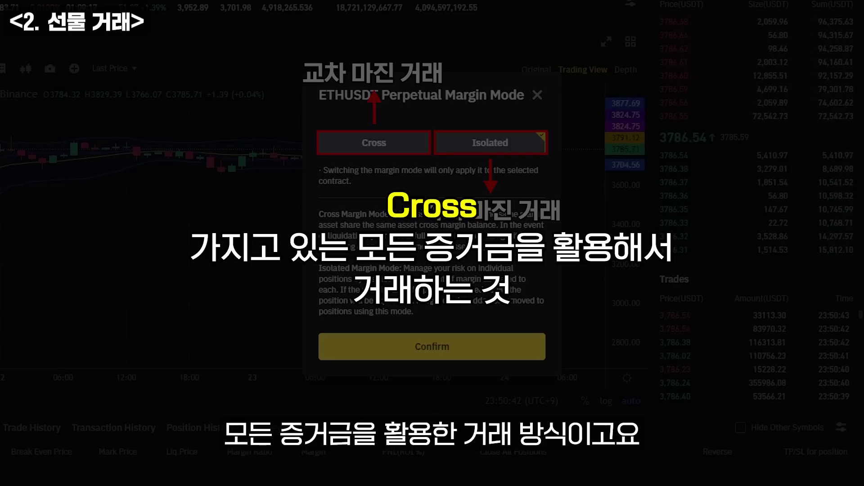
pyautogui.rightClick(534, 83)
pyautogui.click(477, 106)
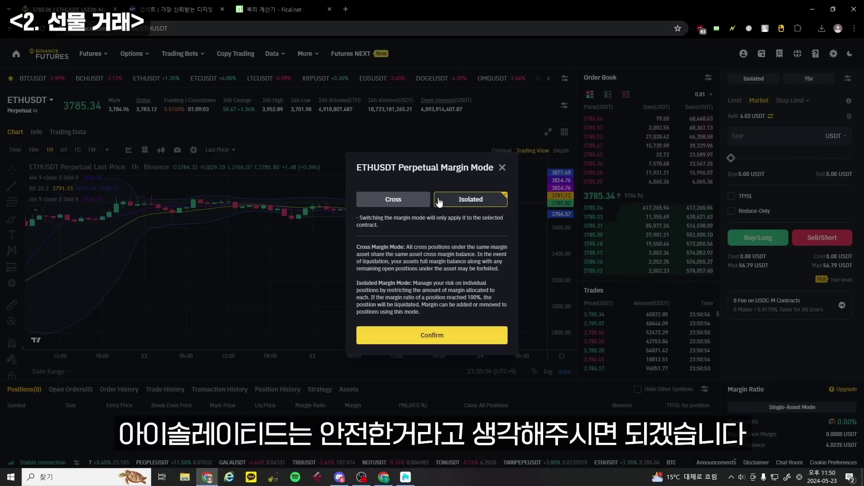
pyautogui.click(502, 168)
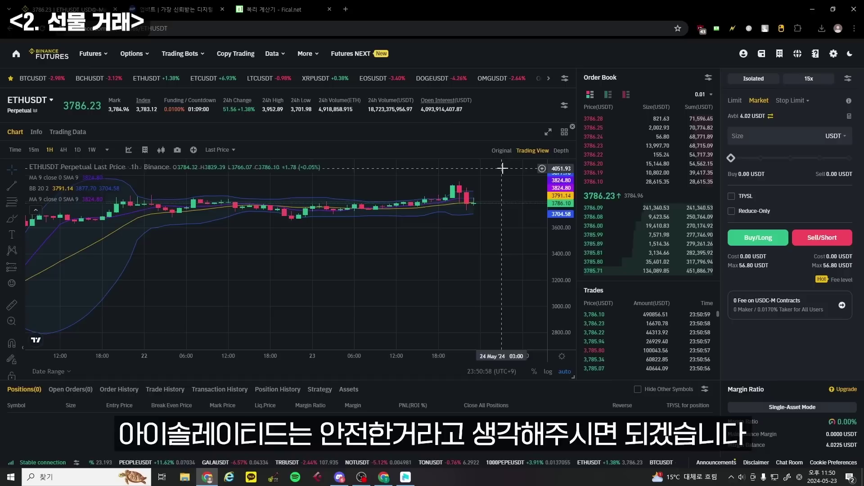
pyautogui.click(812, 80)
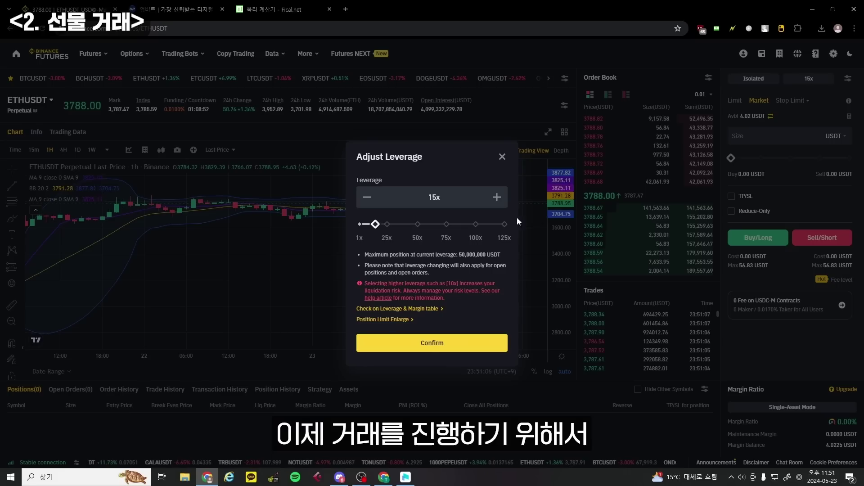
pyautogui.click(509, 161)
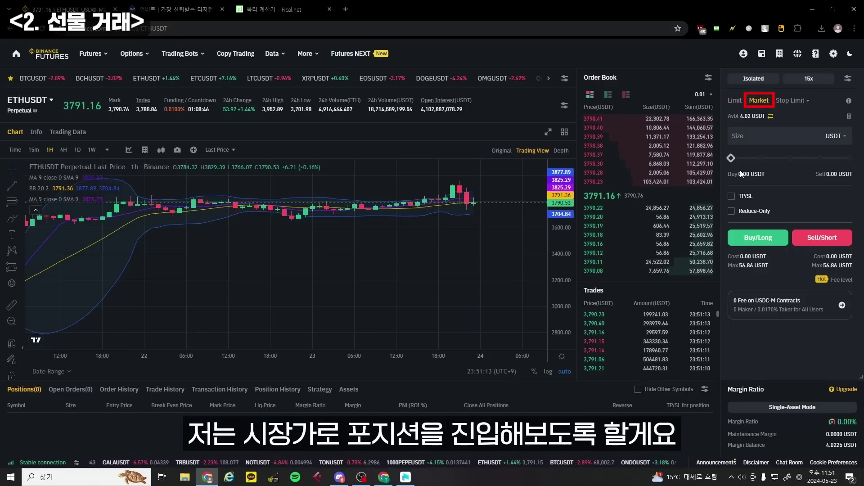
# Buy/Long ETHUSDT at market with 100% size, about 56.8 USDT at 15x, entry 3,788.70.
pyautogui.moveTo(732, 158); pyautogui.dragTo(850, 159)
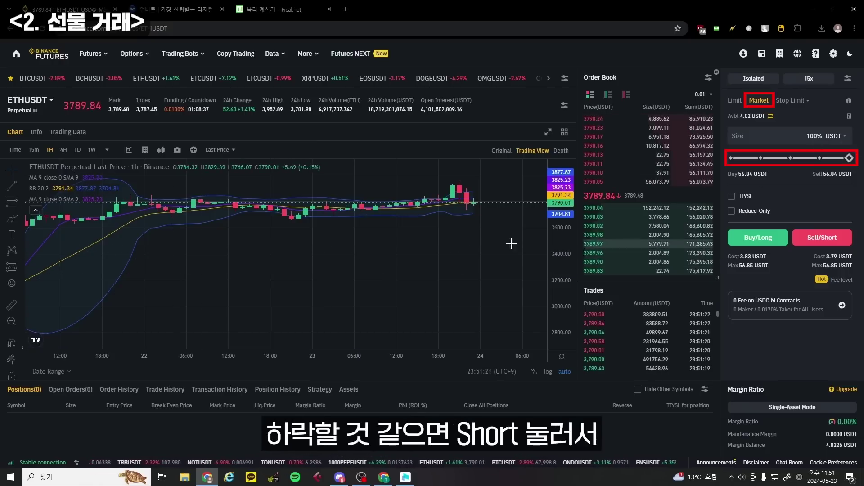
pyautogui.click(773, 241)
pyautogui.scroll(-2, 312, 397)
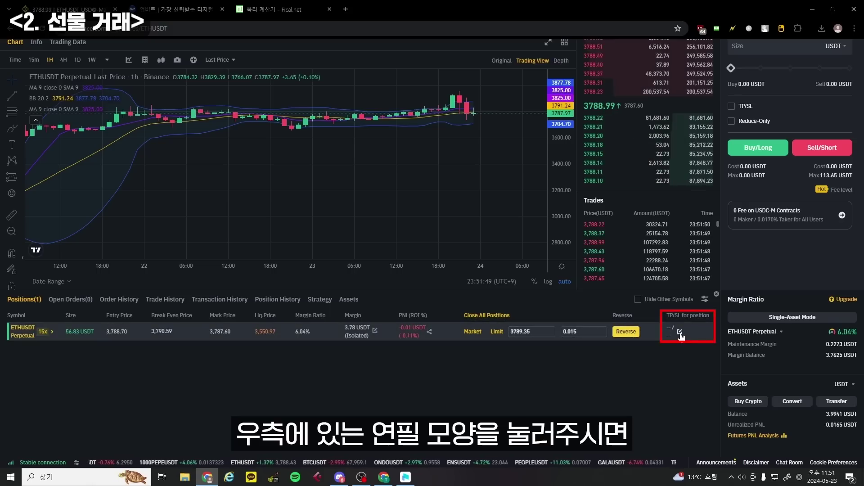
pyautogui.click(680, 333)
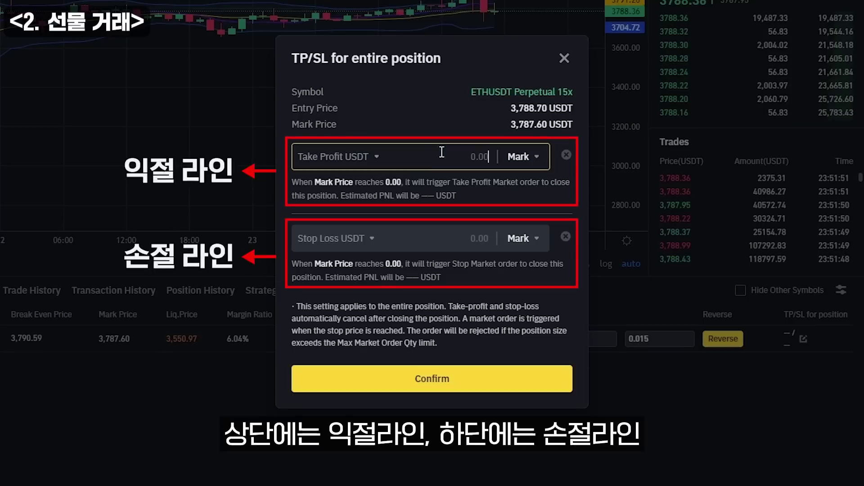
pyautogui.click(409, 241)
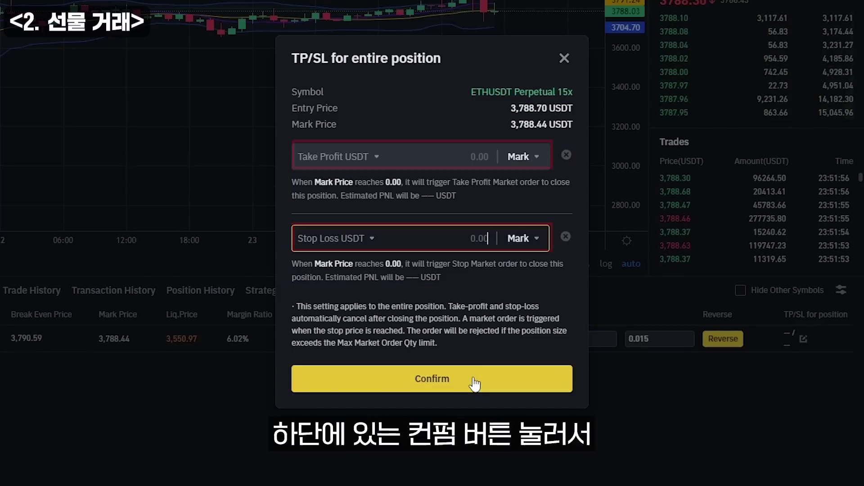
pyautogui.click(565, 59)
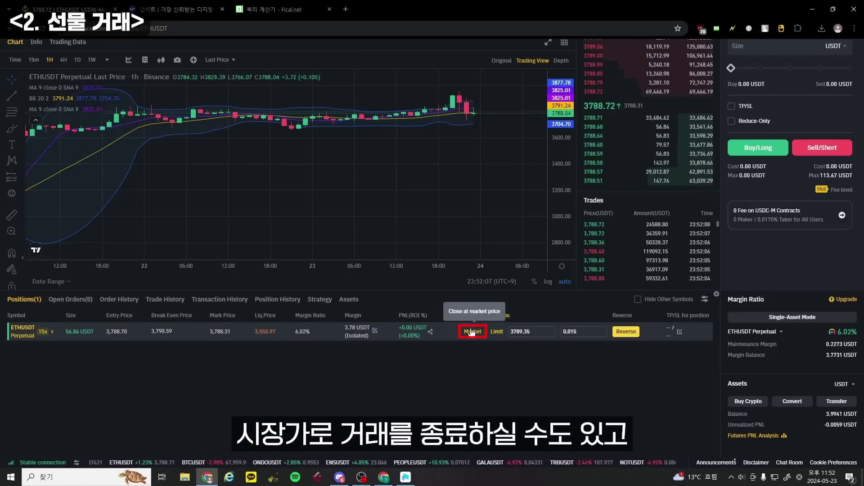
# Market-close the full ETHUSDT long, leaving no open positions and about 3.97 USDT margin.
pyautogui.click(532, 332)
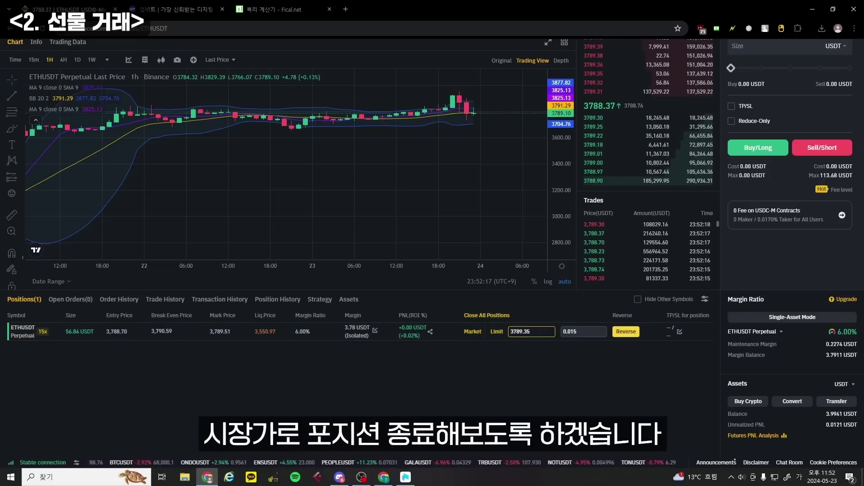
pyautogui.click(473, 331)
pyautogui.scroll(2, 471, 372)
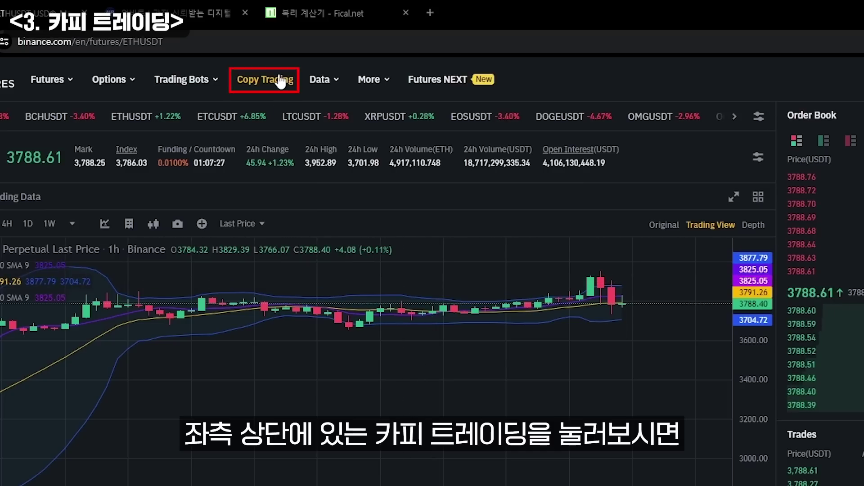
# In Copy Trading's public portfolios, open the profile of the lead trader with +1,454.95 7D PnL.
pyautogui.click(279, 81)
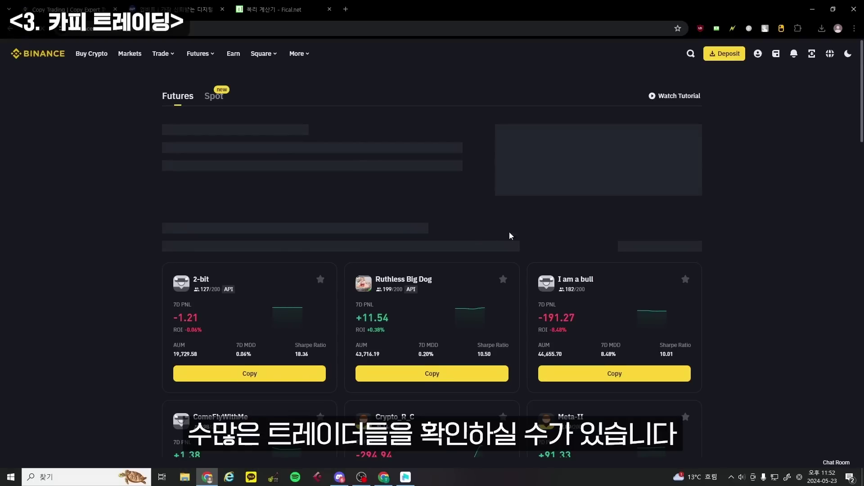
pyautogui.scroll(-5, 466, 241)
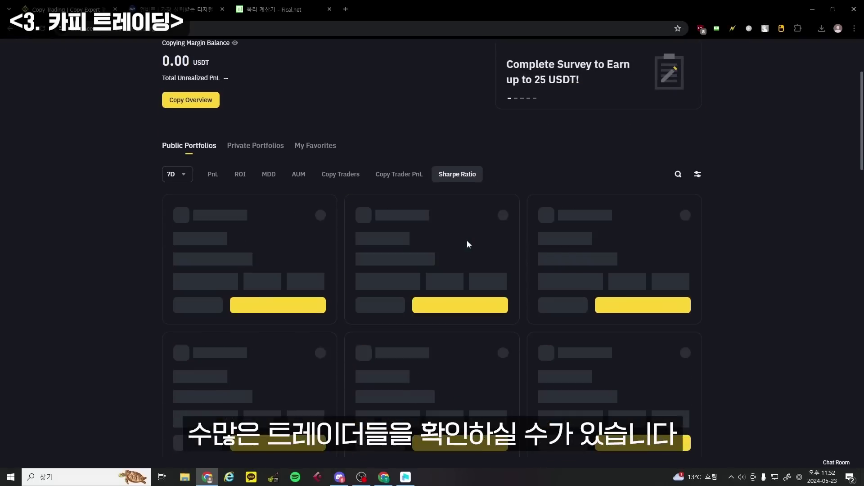
pyautogui.scroll(-1, 454, 243)
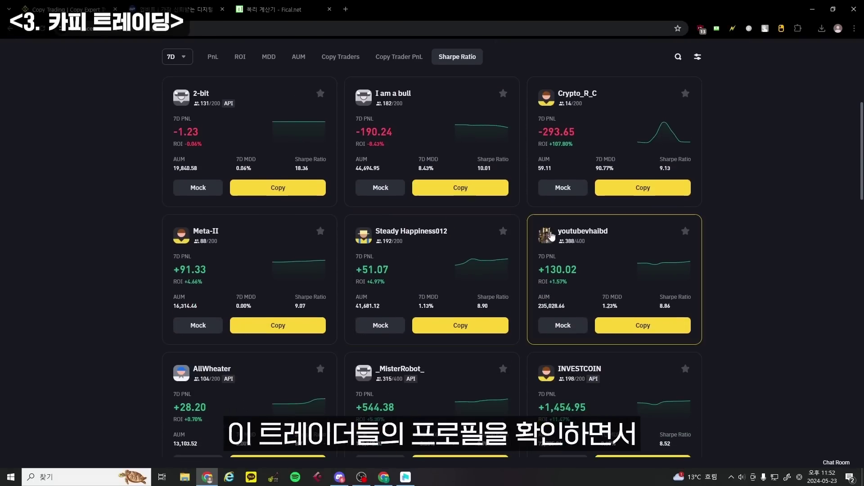
pyautogui.scroll(-2, 383, 256)
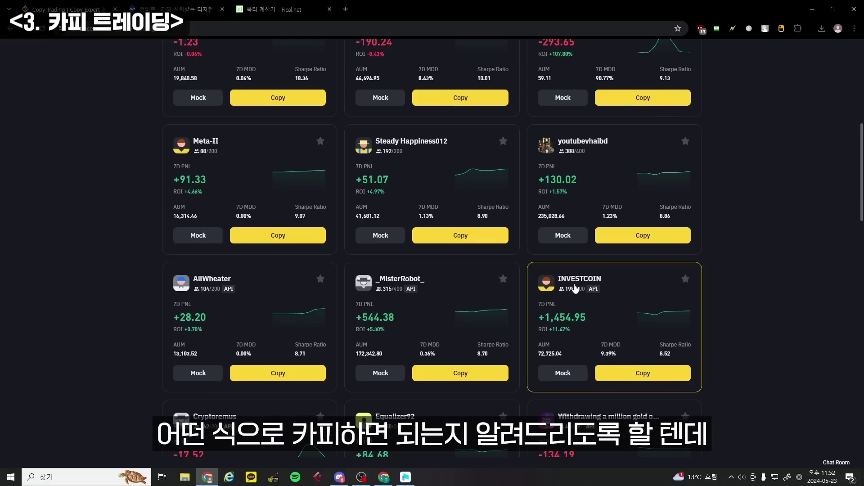
pyautogui.click(575, 288)
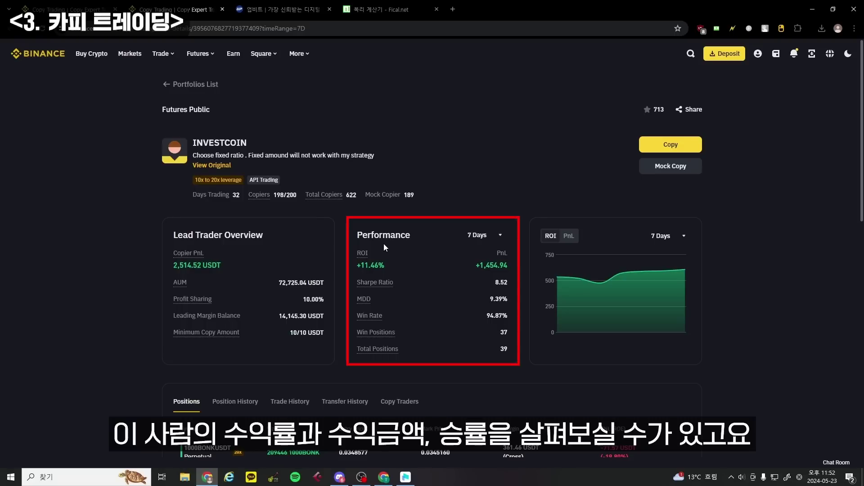
# Show the trader's Position History listing closed 1000BONKUSDT perpetual trades.
pyautogui.scroll(-2, 424, 290)
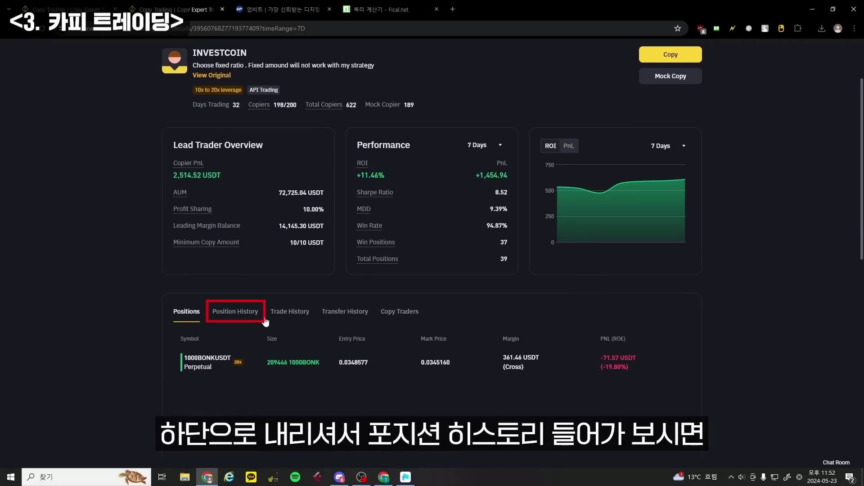
pyautogui.click(253, 318)
pyautogui.scroll(-2, 444, 358)
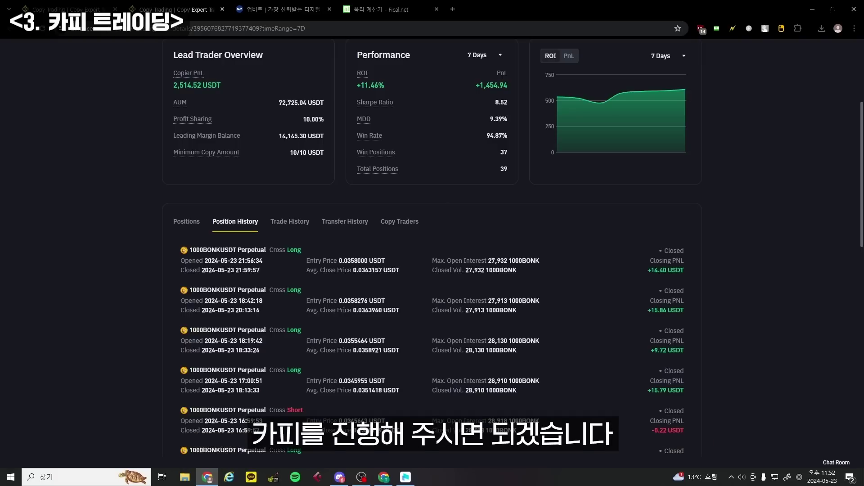
pyautogui.scroll(3, 282, 279)
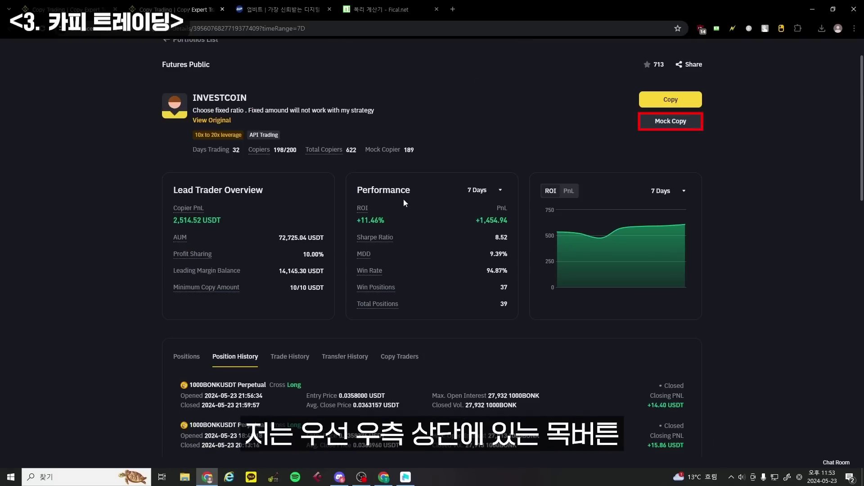
# Mock-copy this lead trader with a 10,000.00 net copy amount.
pyautogui.click(675, 122)
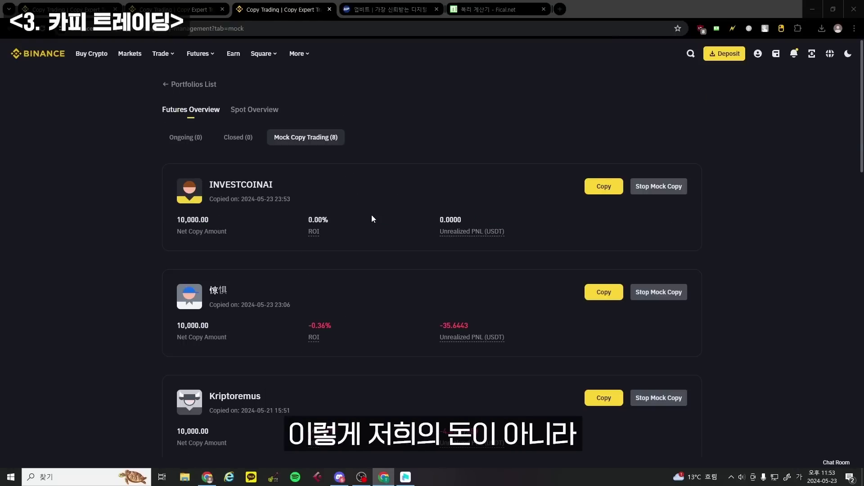